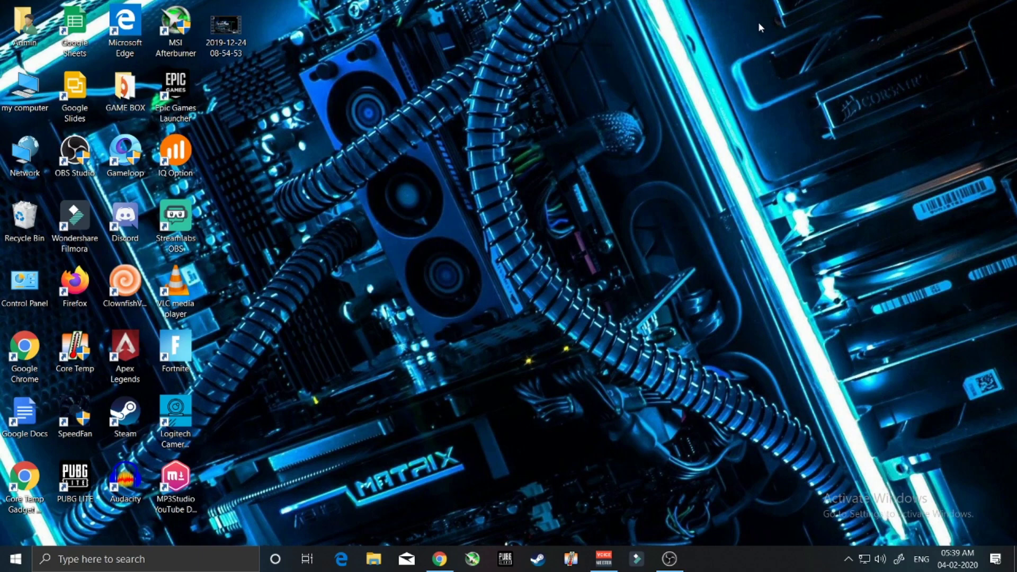
pyautogui.rightClick(536, 43)
pyautogui.click(570, 77)
pyautogui.rightClick(476, 33)
pyautogui.click(504, 70)
# Switch to Chrome and search Google for "check mark symbol".
pyautogui.click(438, 561)
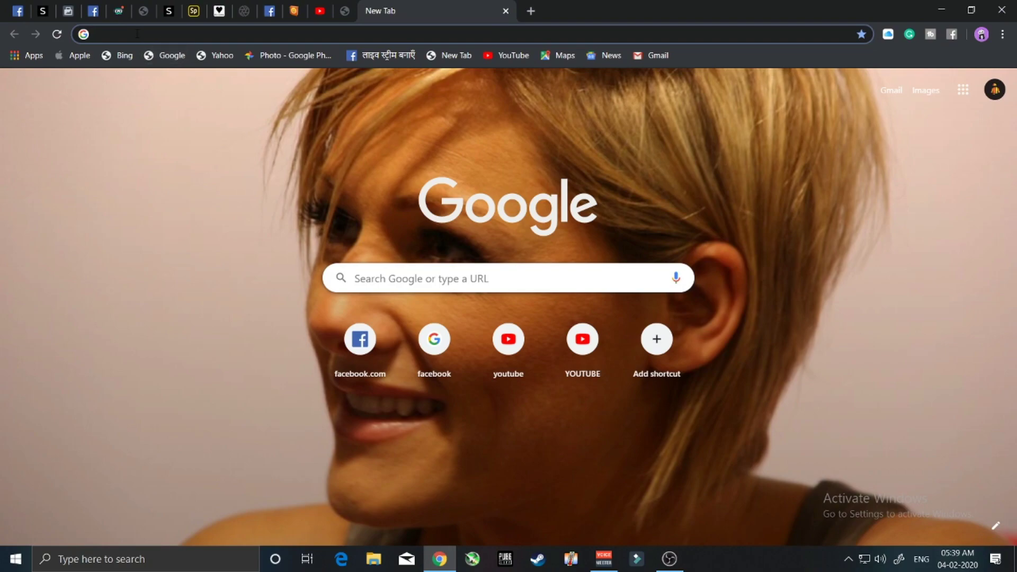
pyautogui.write('check mark symbol')
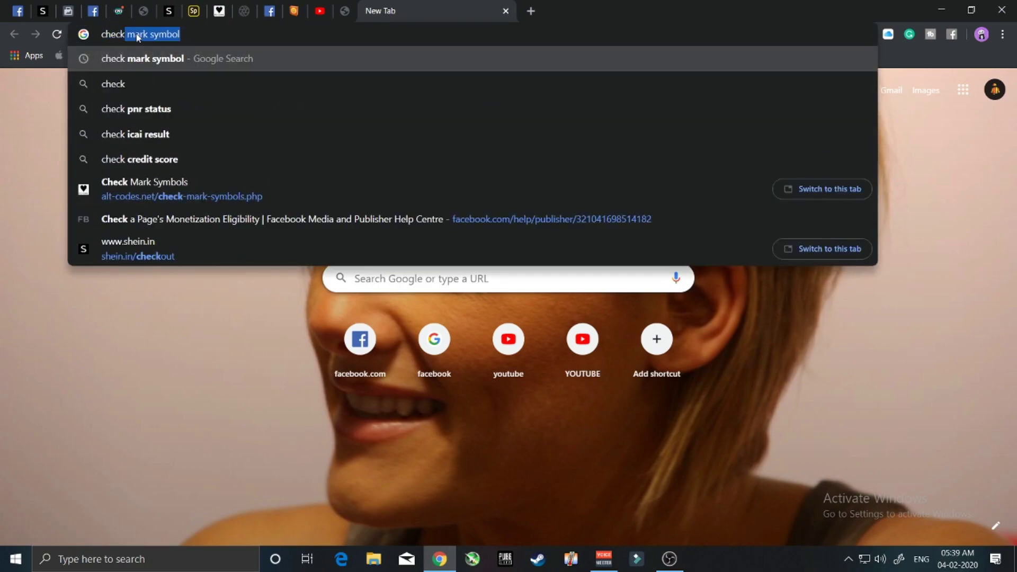
pyautogui.click(155, 59)
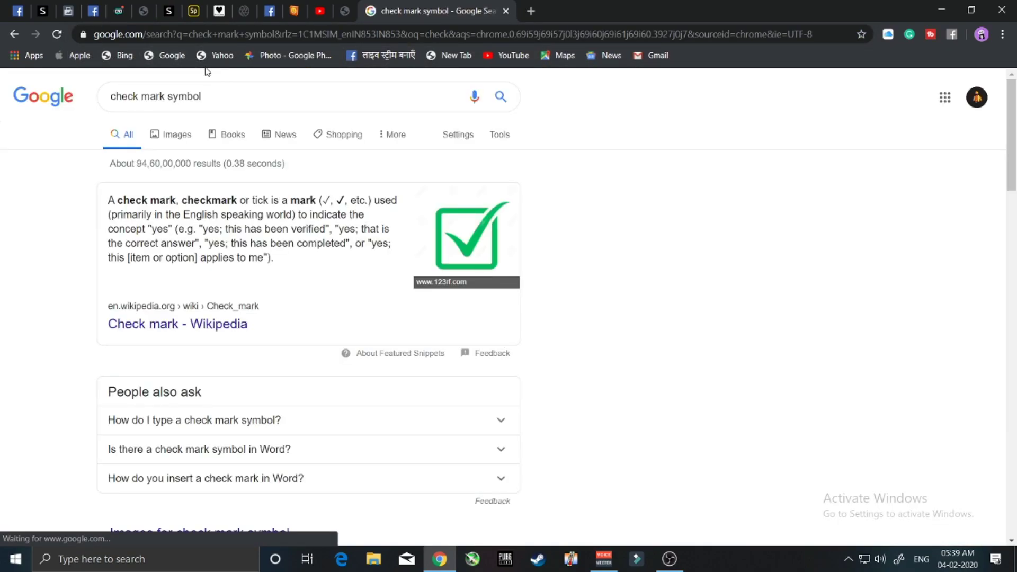
# Open the "Check Mark Symbols - Alt Codes" page from the search results.
pyautogui.scroll(-7, 349, 311)
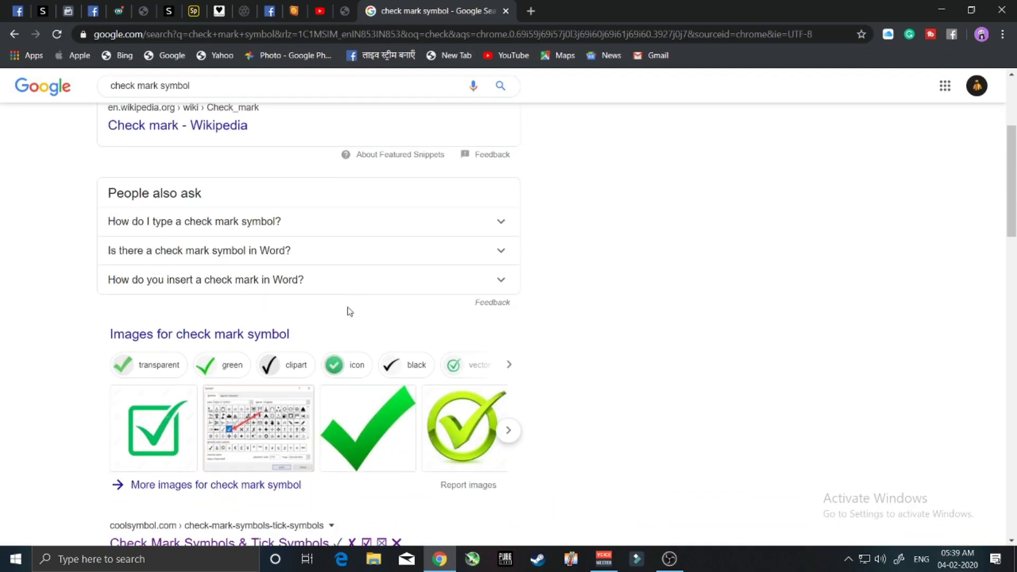
pyautogui.scroll(-3, 317, 313)
pyautogui.scroll(9, 317, 313)
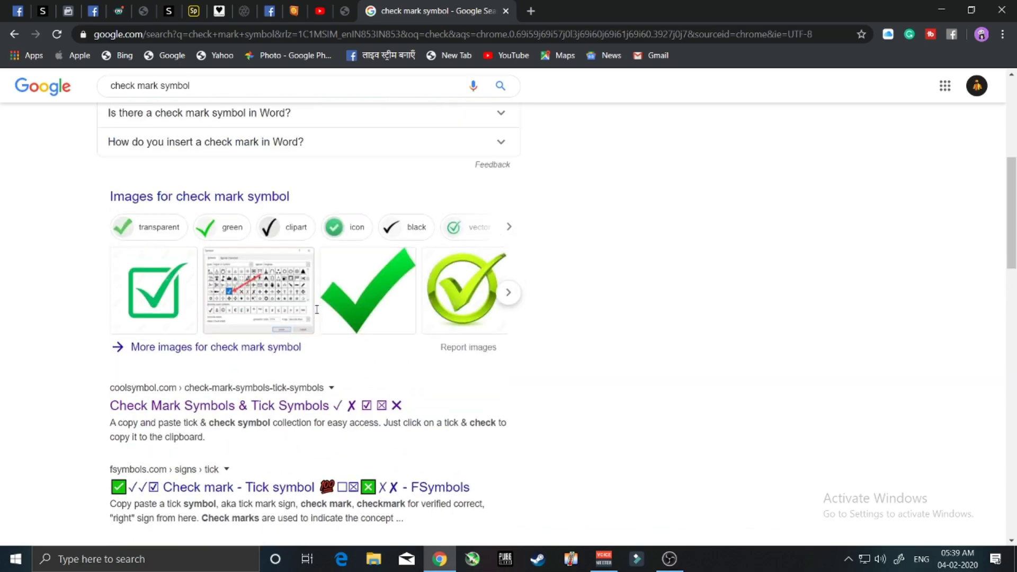
pyautogui.scroll(-5, 288, 300)
pyautogui.scroll(-16, 288, 299)
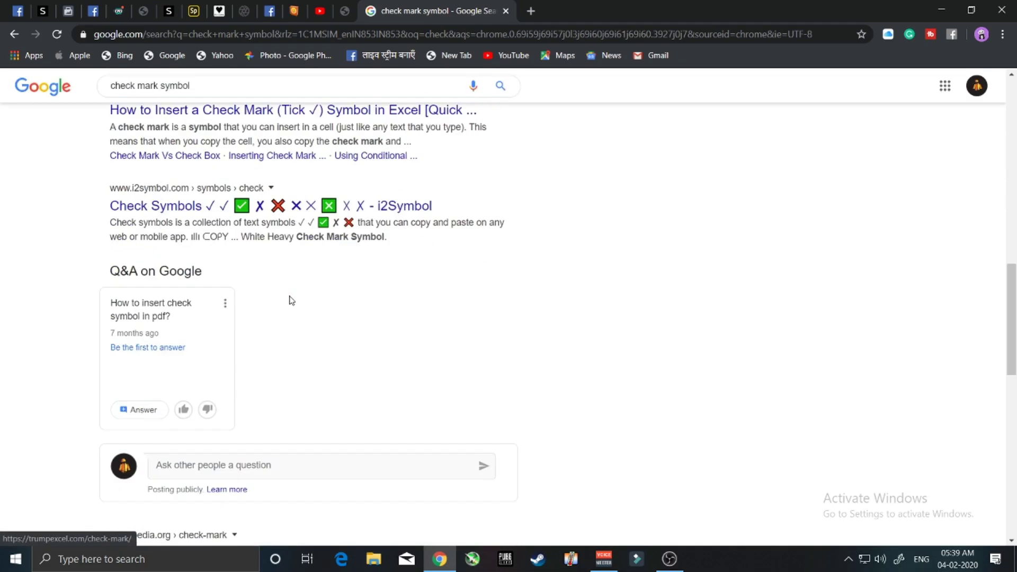
pyautogui.scroll(-4, 297, 311)
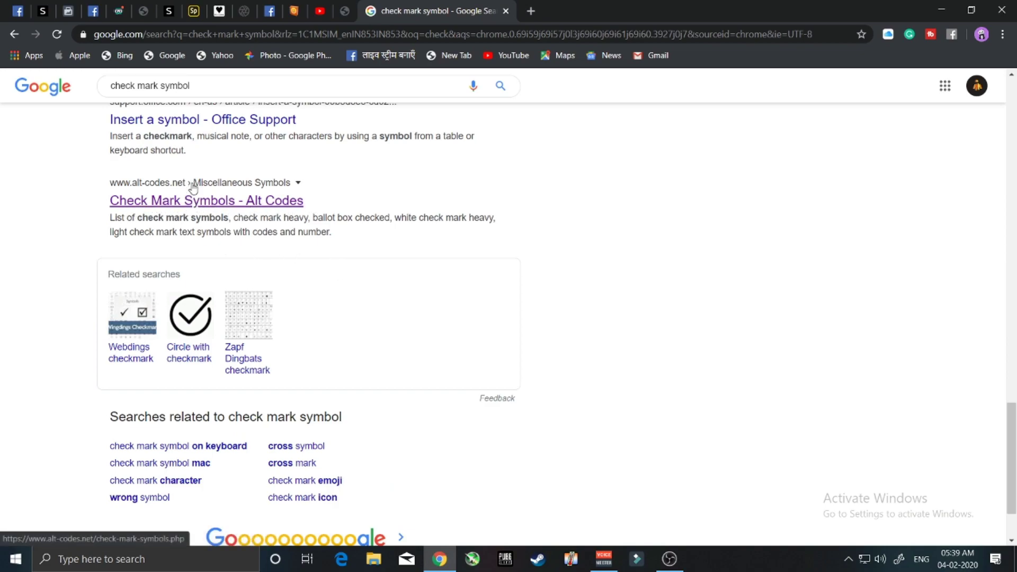
pyautogui.click(207, 204)
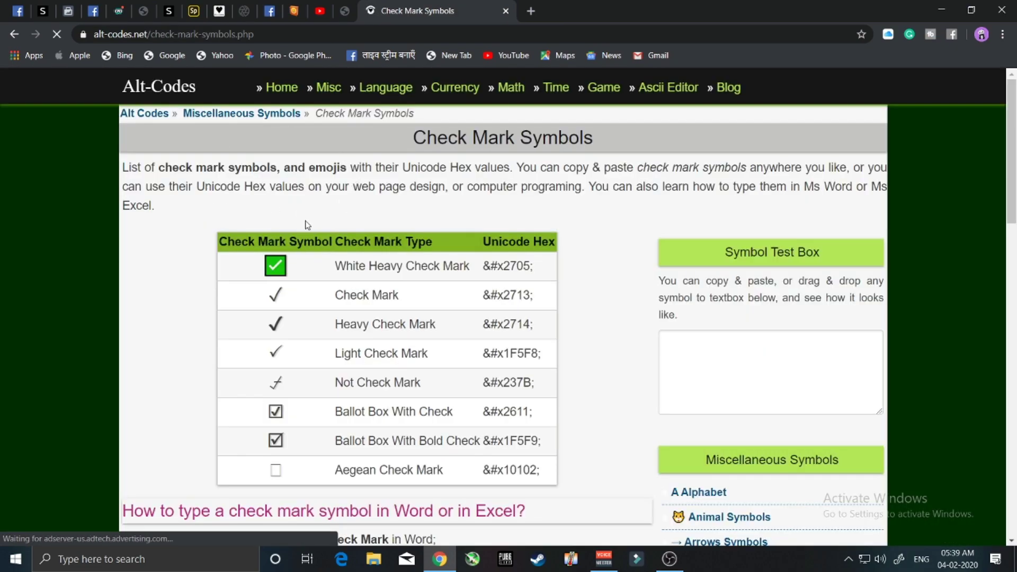
# Copy the green White Heavy Check Mark from the table of check mark symbols.
pyautogui.scroll(-2, 477, 397)
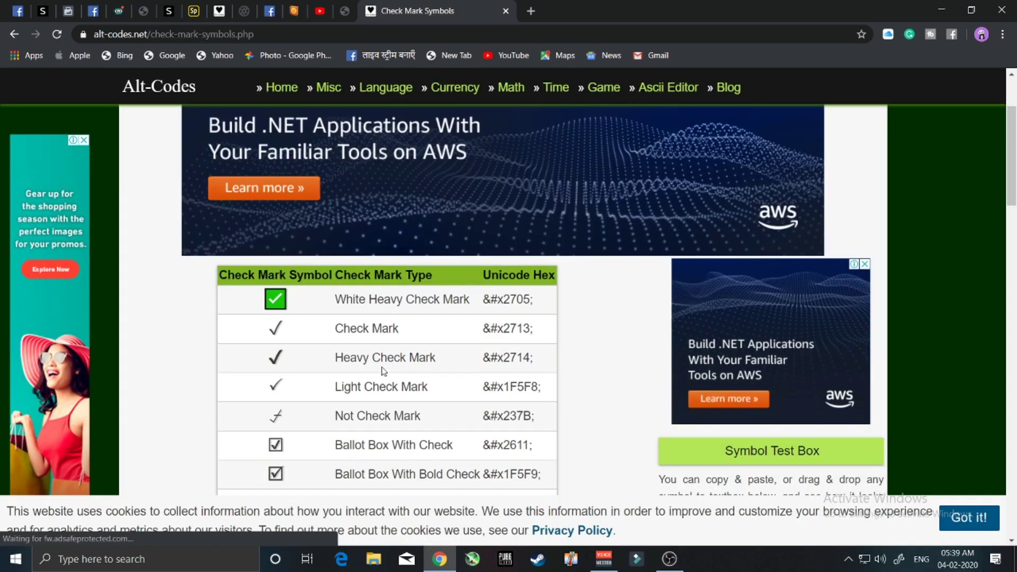
pyautogui.scroll(-5, 423, 391)
pyautogui.scroll(4, 309, 282)
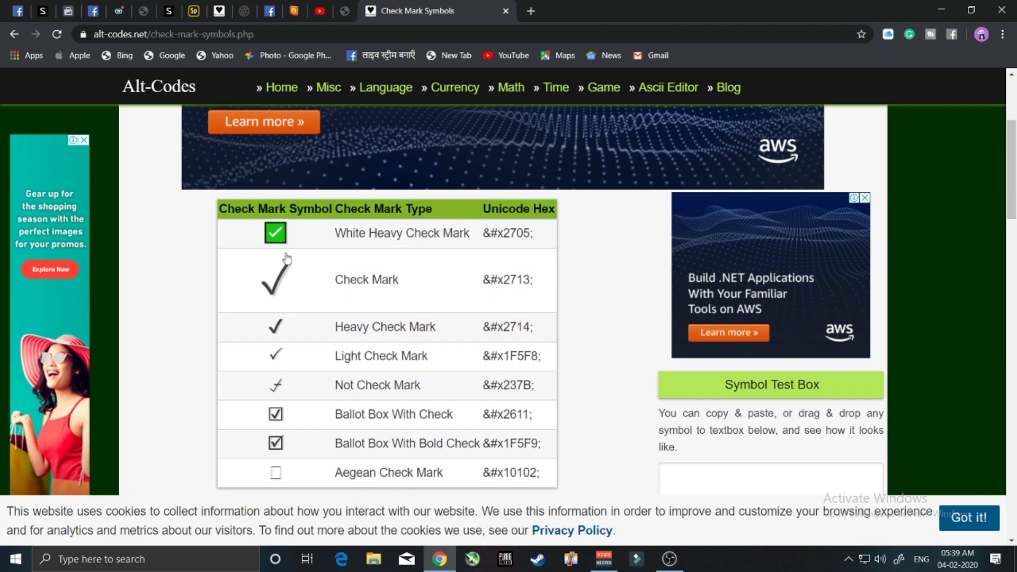
pyautogui.click(273, 250)
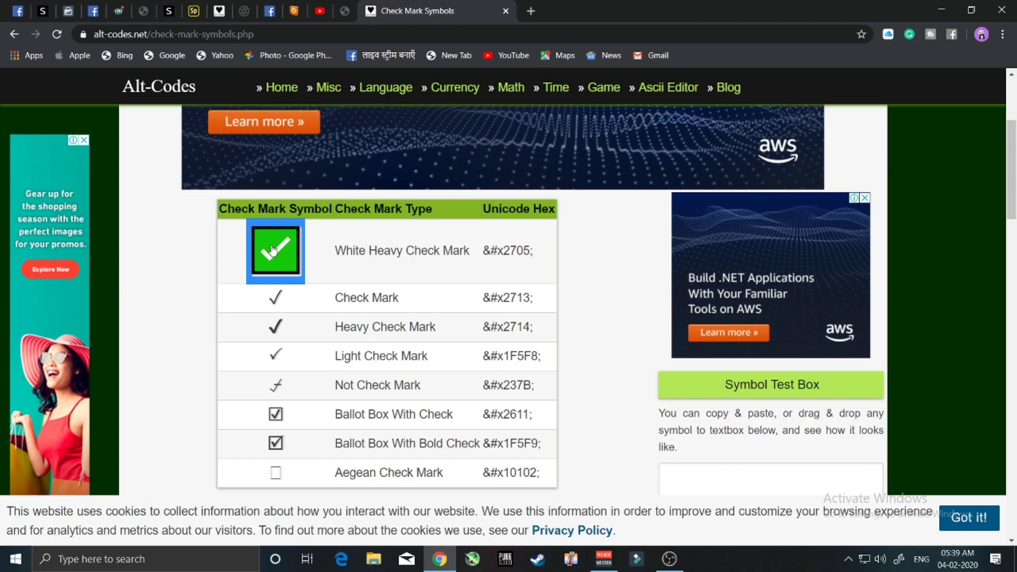
# Paste the copied White Heavy Check Mark into the Symbol Test Box.
pyautogui.scroll(-3, 604, 332)
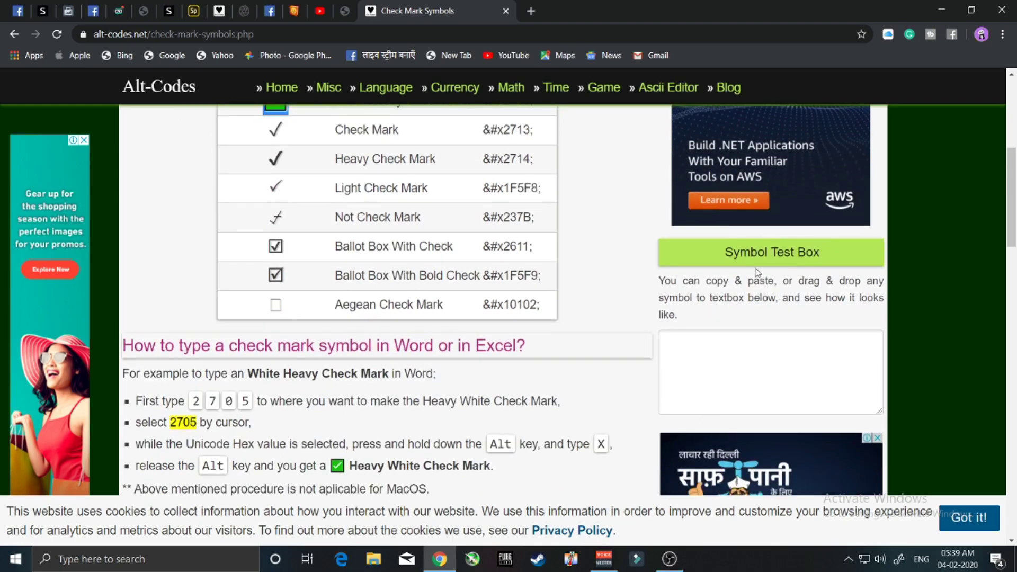
pyautogui.click(697, 356)
pyautogui.rightClick(696, 353)
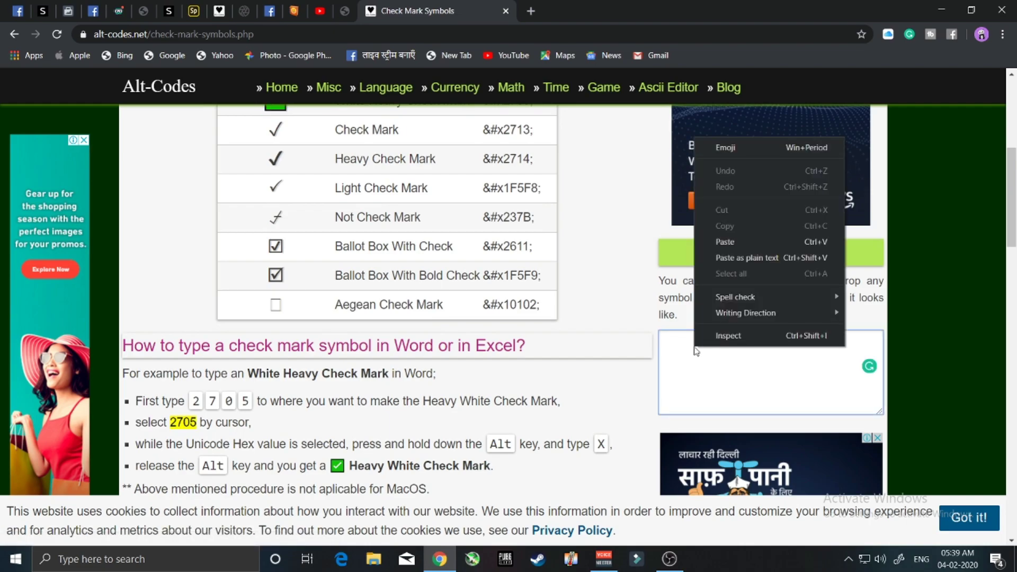
pyautogui.click(719, 243)
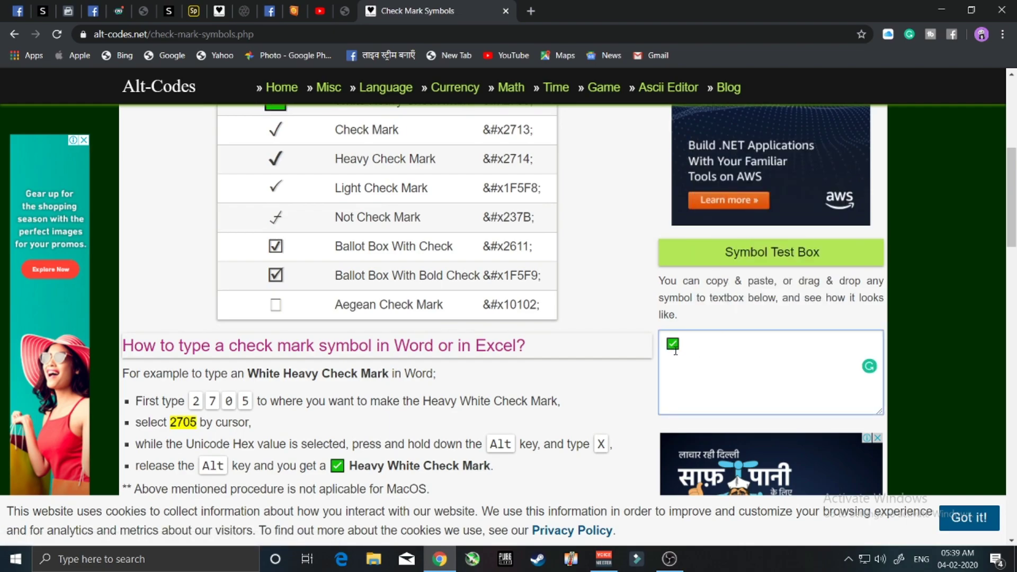
pyautogui.scroll(4, 514, 340)
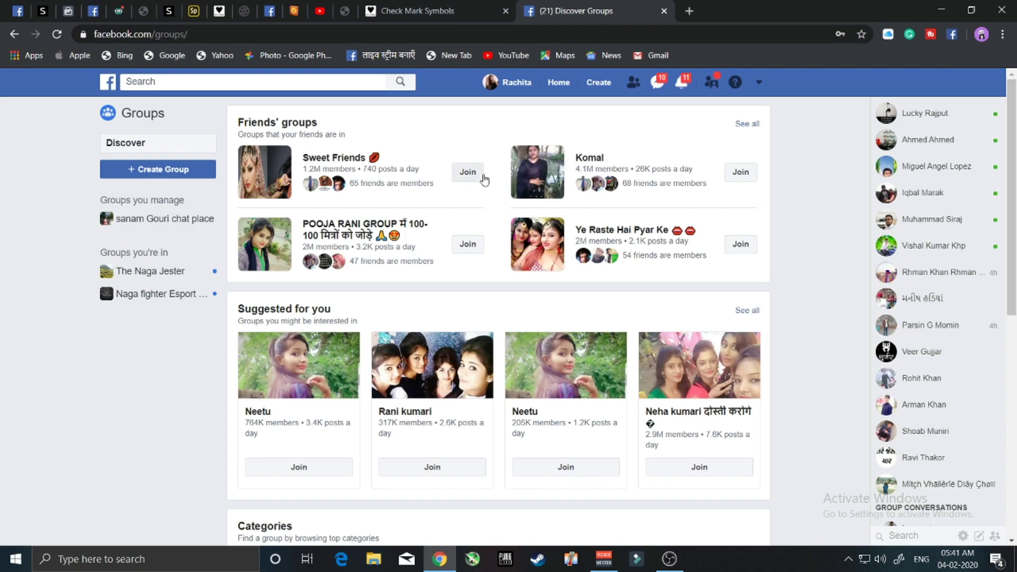
# Start creating a new Facebook group, dismiss the invitation-note tip and name the group "Abc group".
pyautogui.click(148, 172)
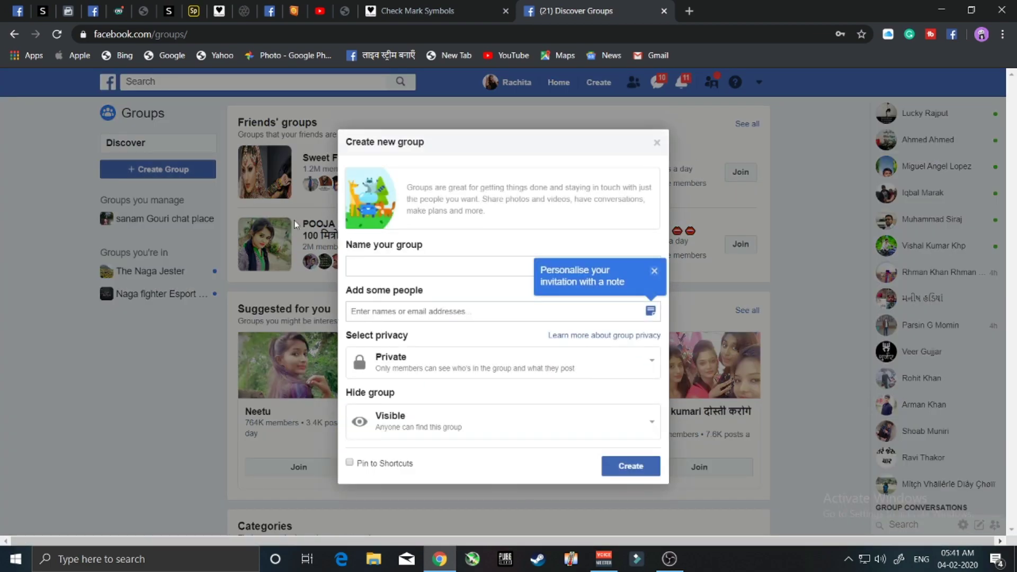
pyautogui.click(388, 266)
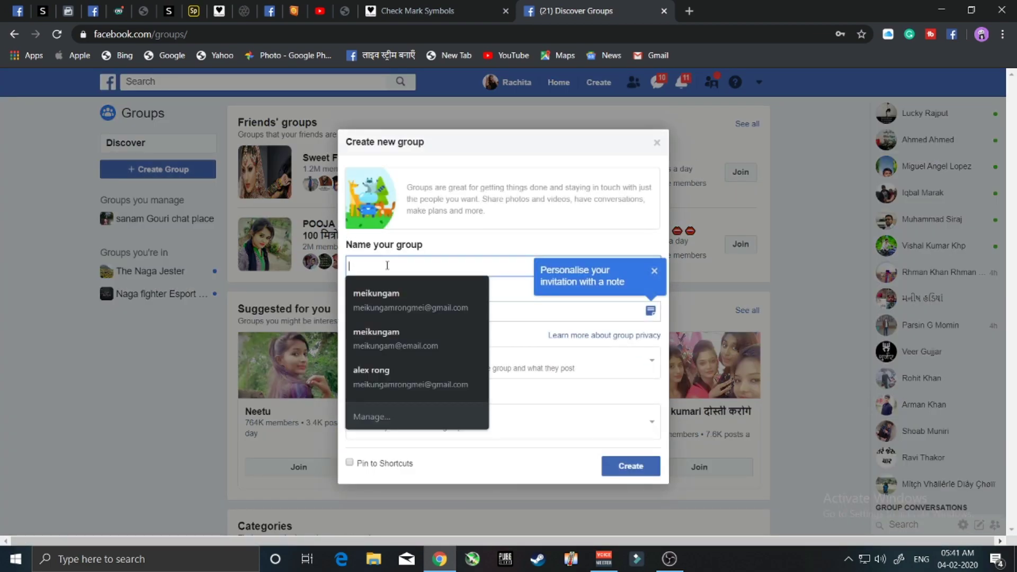
pyautogui.click(462, 242)
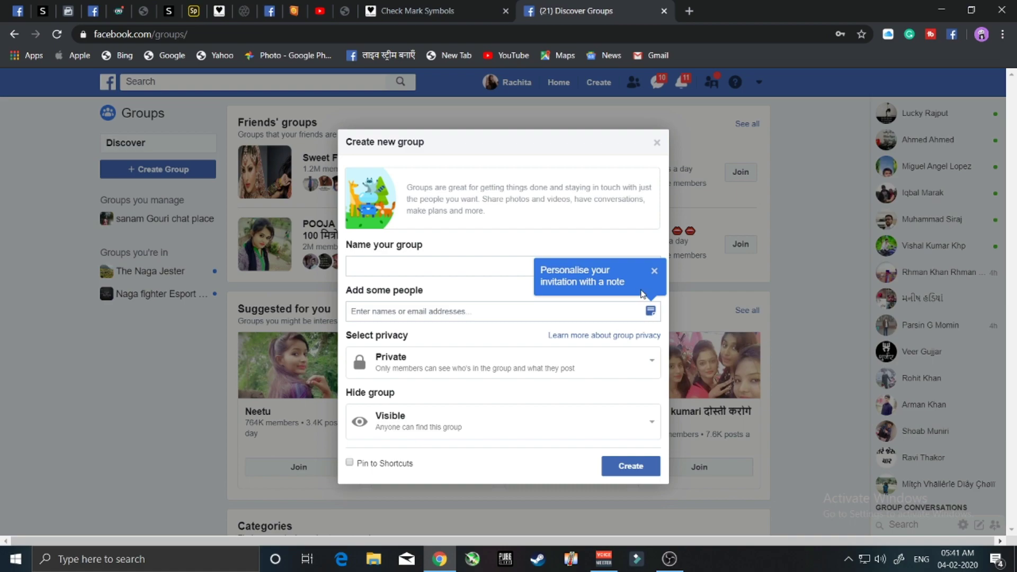
pyautogui.click(655, 271)
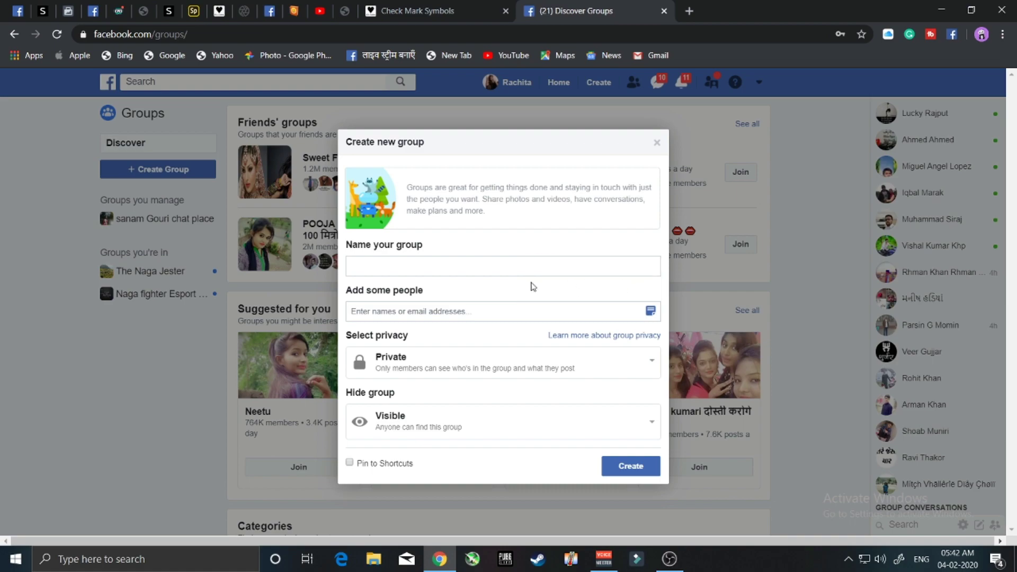
pyautogui.click(390, 268)
pyautogui.write('Ad')
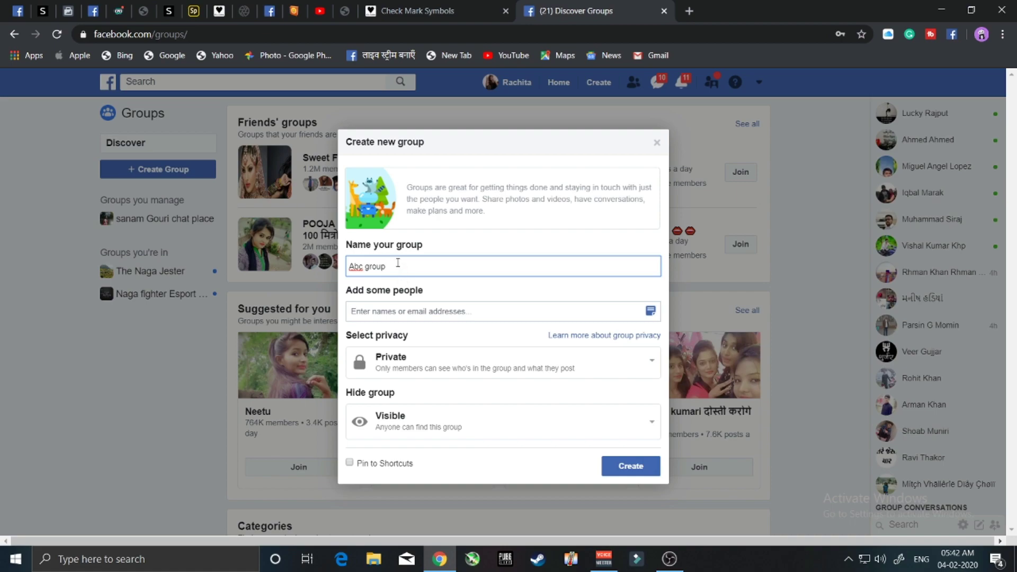
# Copy the plain Check Mark symbol from the Alt-Codes table and paste it after "Abc group" in the new group's name.
pyautogui.click(413, 11)
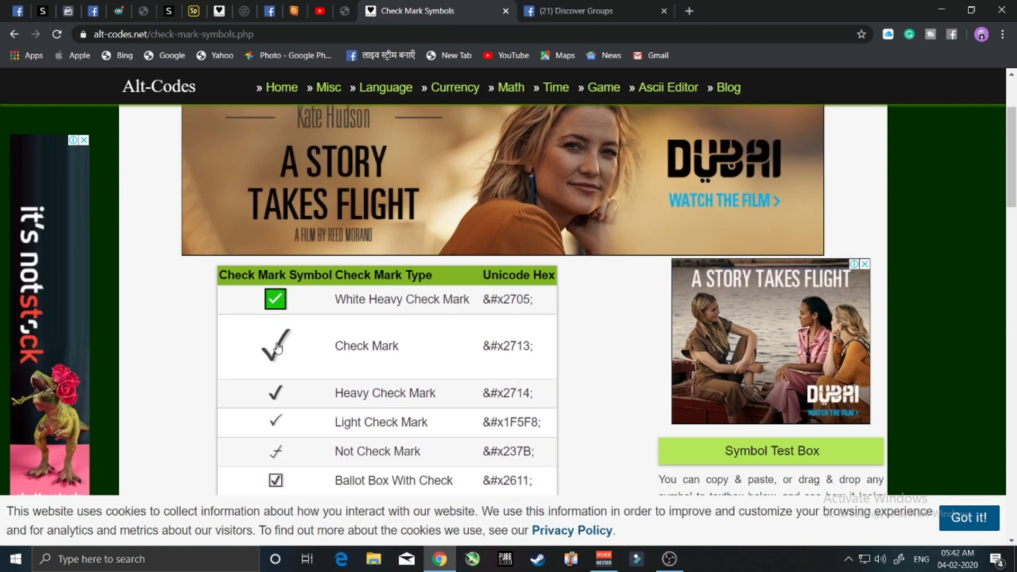
pyautogui.click(278, 348)
pyautogui.scroll(-1, 787, 362)
pyautogui.scroll(-3, 786, 362)
pyautogui.click(572, 11)
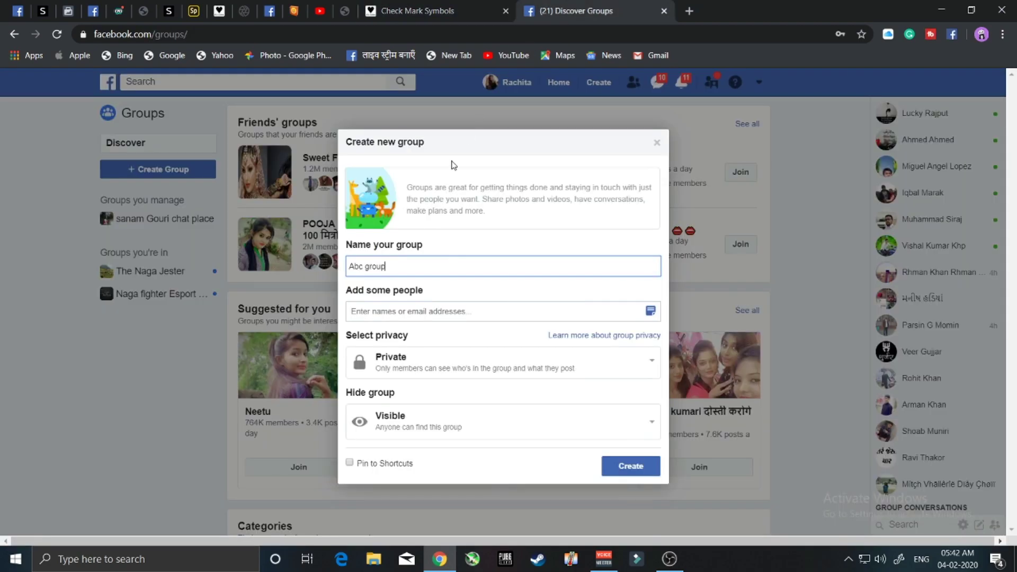
pyautogui.rightClick(389, 266)
pyautogui.click(414, 371)
# Replace the plain check mark in the group name with a copied White Heavy Check Mark and create the group "Abc group✅".
pyautogui.click(444, 7)
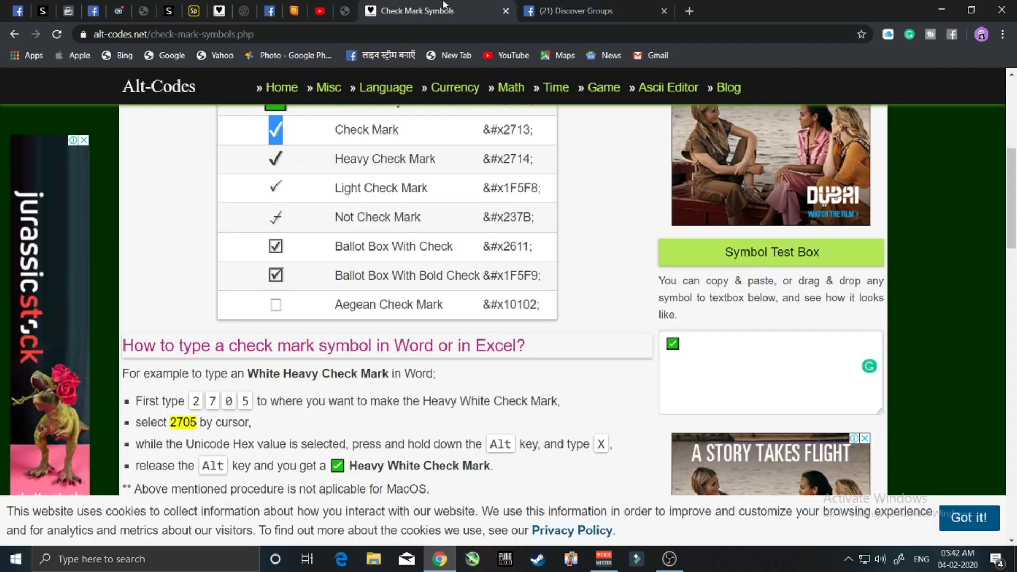
pyautogui.scroll(6, 364, 229)
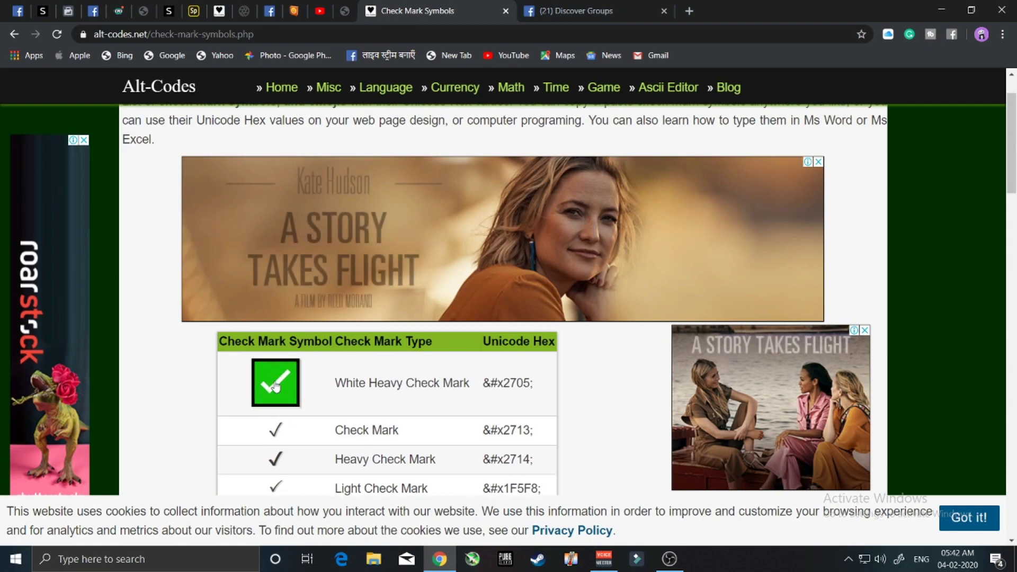
pyautogui.click(275, 387)
pyautogui.hotkey('ctrl', 'Tab')
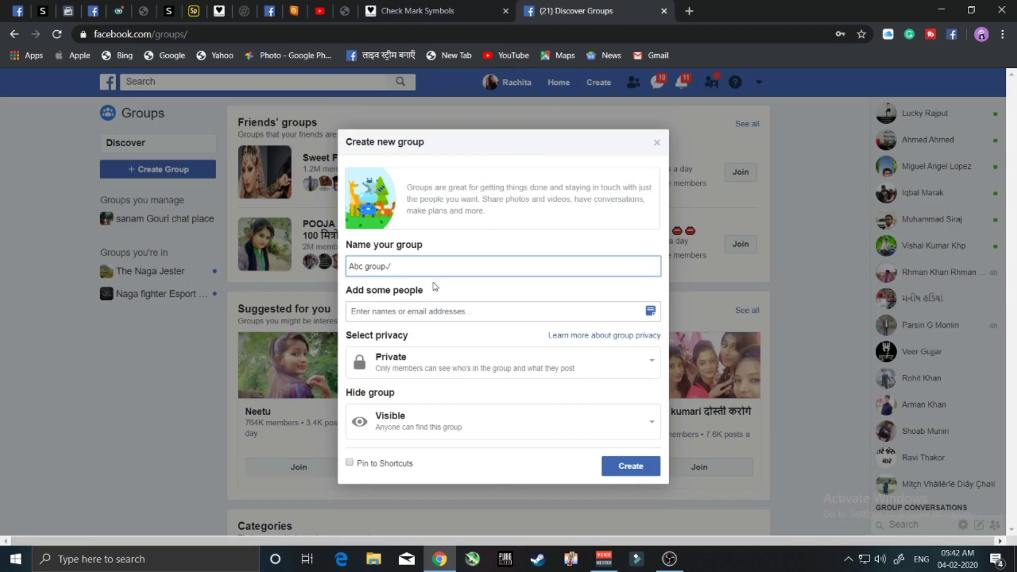
pyautogui.rightClick(396, 263)
pyautogui.click(446, 368)
pyautogui.click(637, 470)
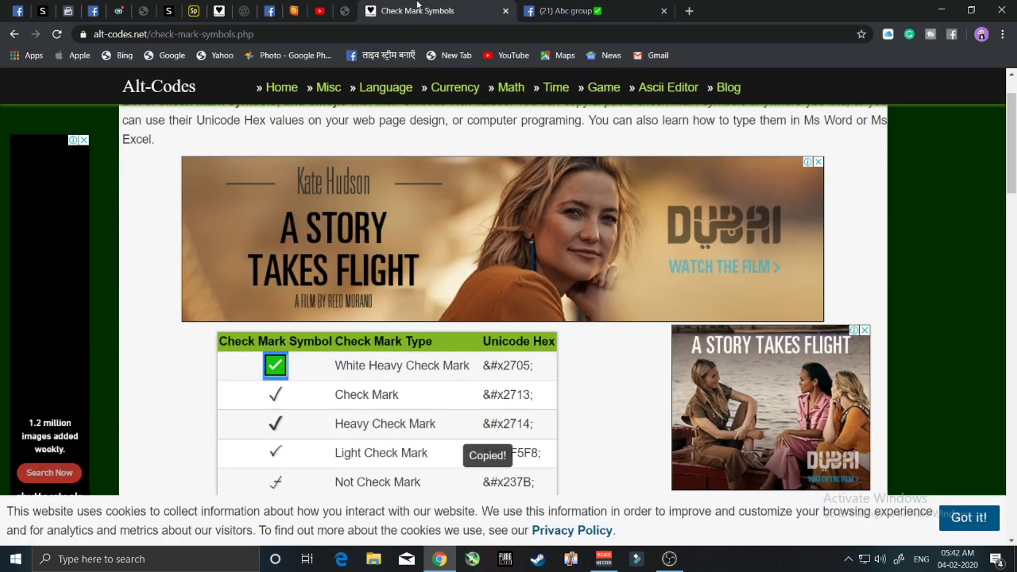
pyautogui.click(416, 11)
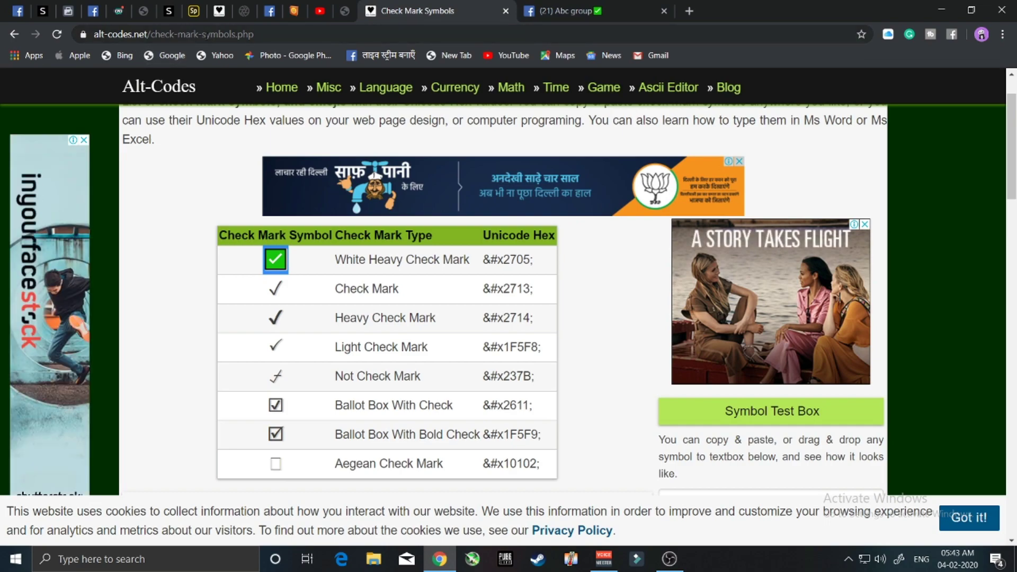
pyautogui.click(535, 7)
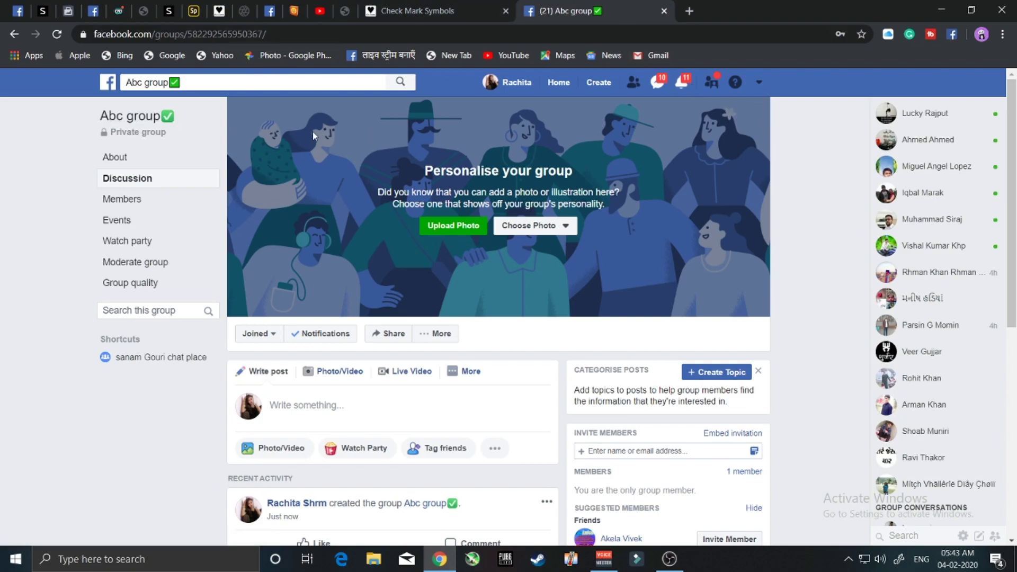
pyautogui.moveTo(160, 128)
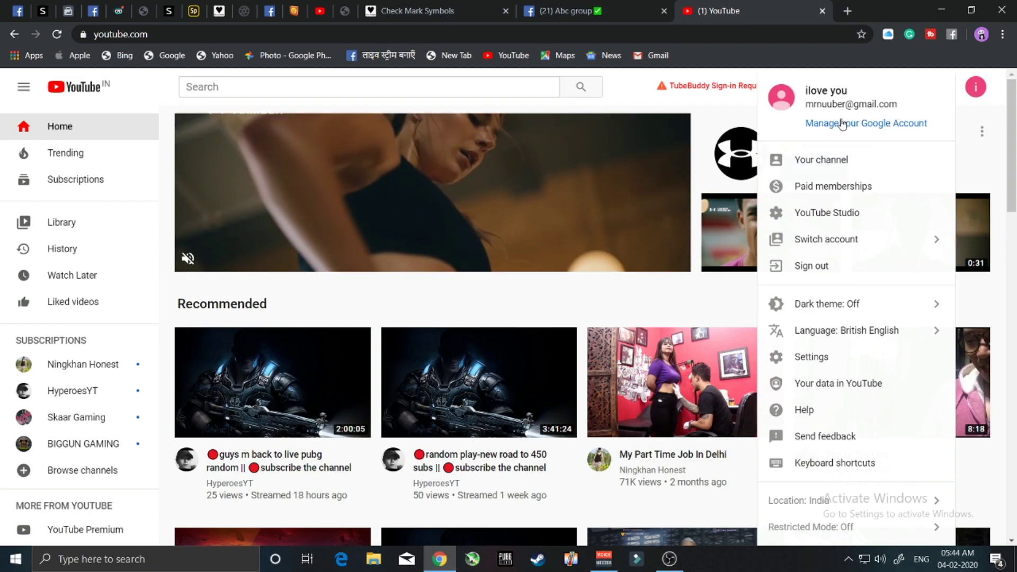
# Open the Google Account's personal info from YouTube and open the account name for editing at the last name field.
pyautogui.click(867, 129)
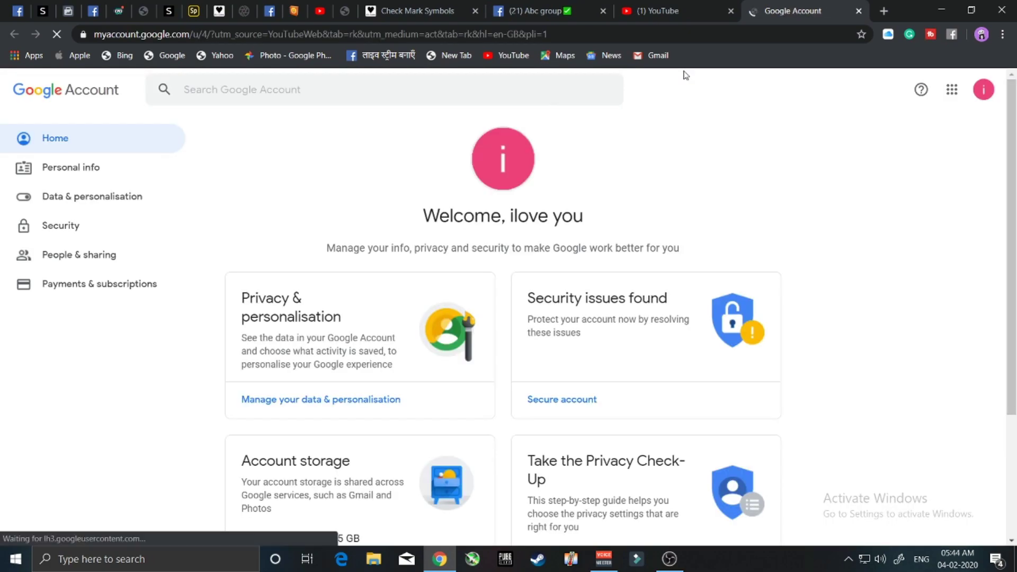
pyautogui.click(97, 173)
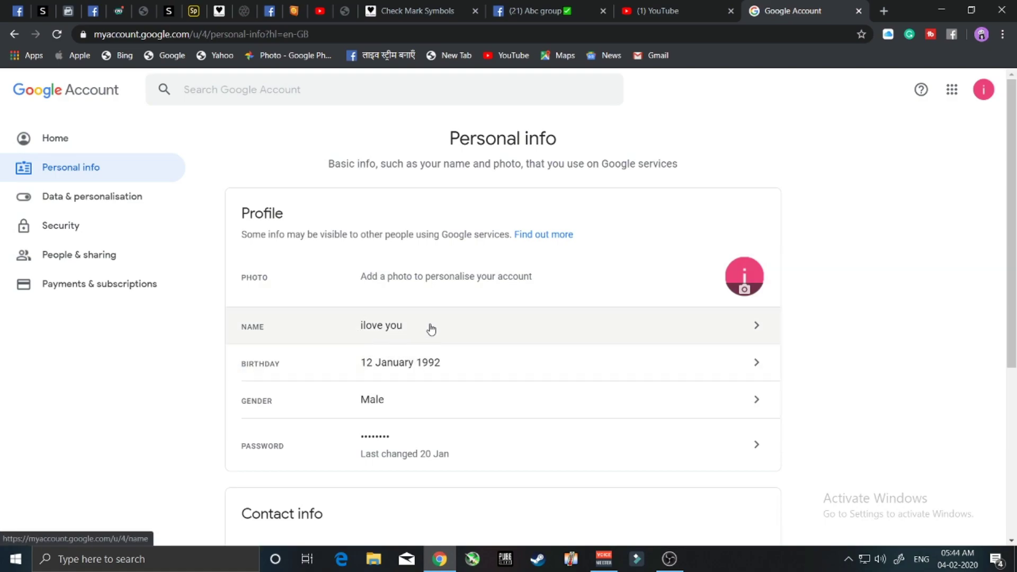
pyautogui.click(752, 329)
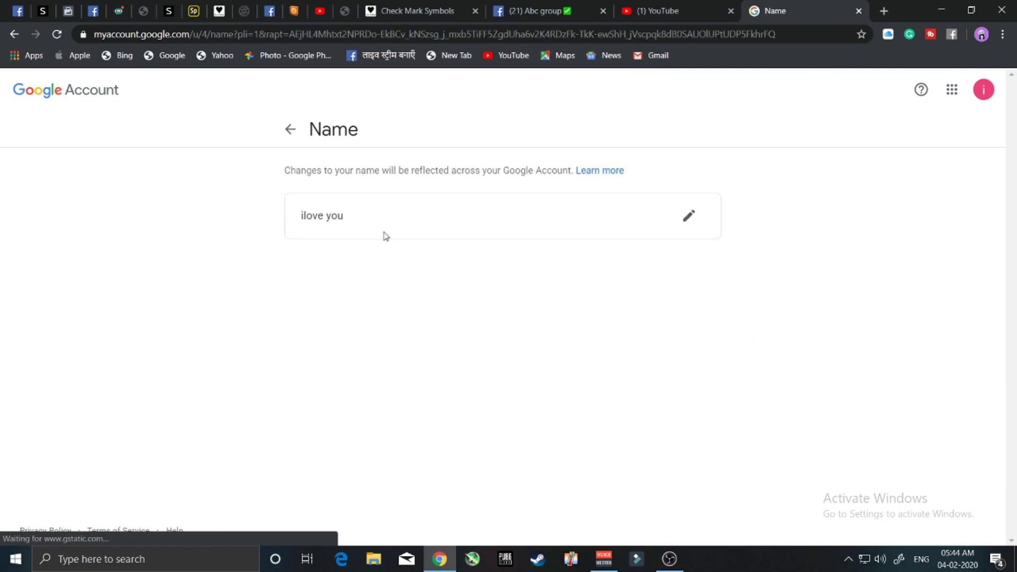
pyautogui.click(690, 217)
pyautogui.click(435, 329)
# Copy the White Heavy Check Mark from the Alt-Codes table and paste it at the end of the Google Account's last name.
pyautogui.click(419, 11)
pyautogui.click(281, 268)
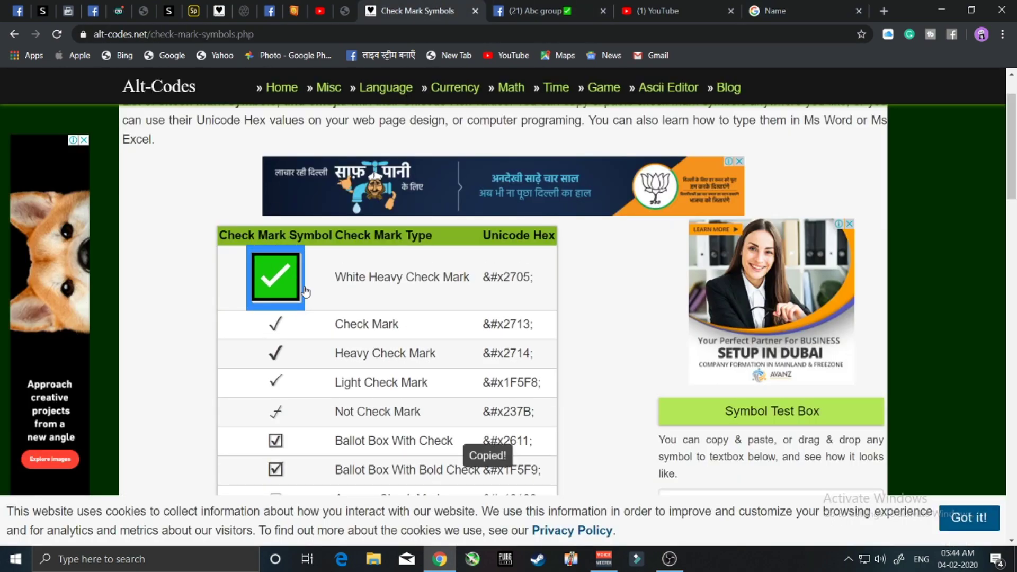
pyautogui.click(773, 11)
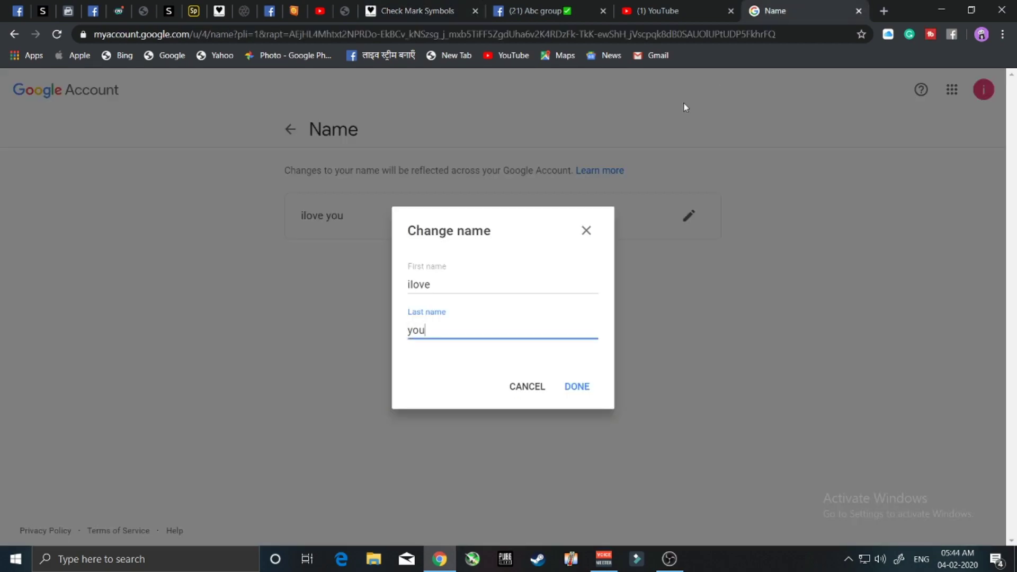
pyautogui.rightClick(431, 332)
pyautogui.click(460, 437)
# Return to the Facebook page of "Abc group✅".
pyautogui.click(533, 21)
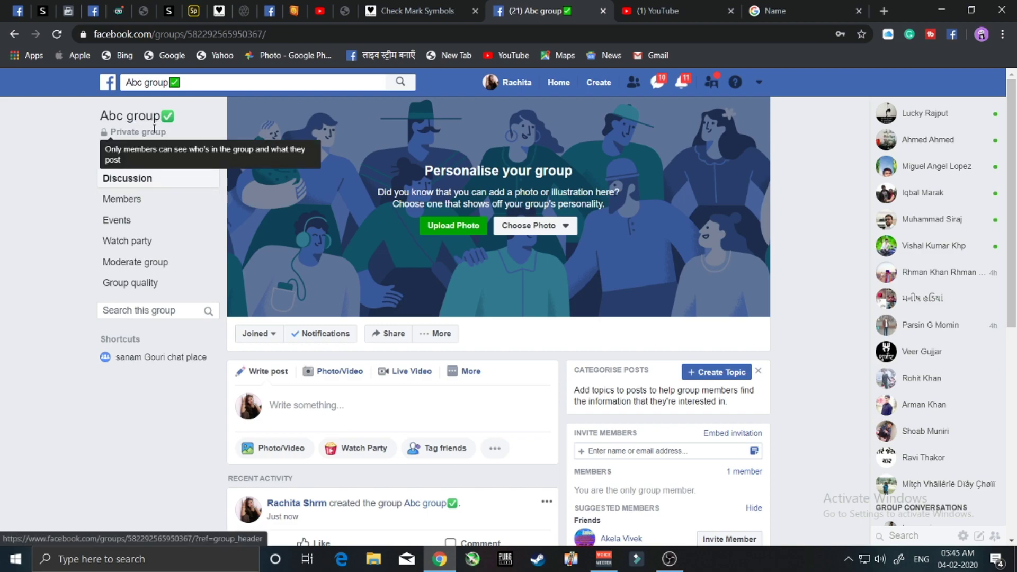
# Try to save the Google Account name with the check mark in the last name, and cancel the name change.
pyautogui.click(725, 6)
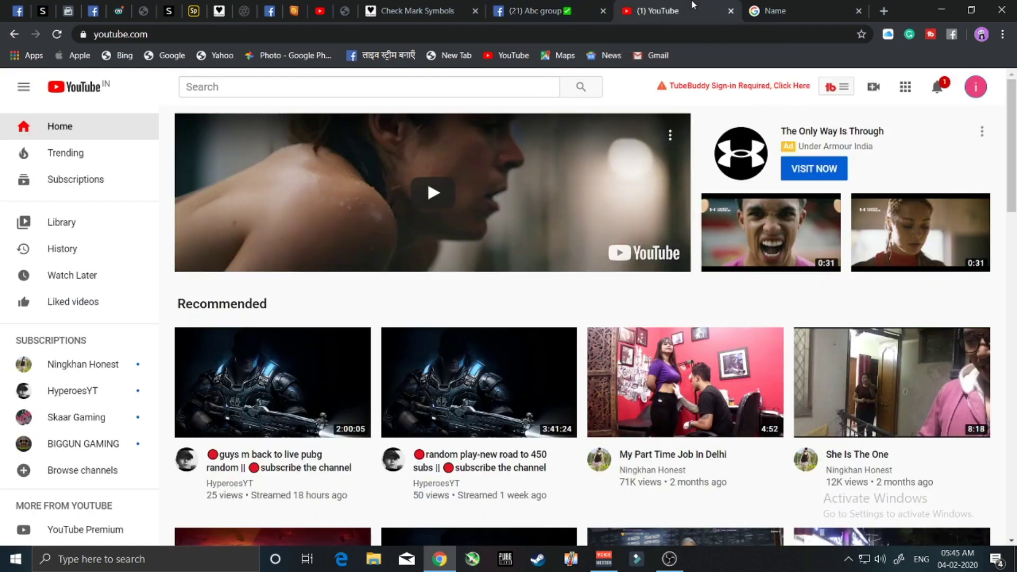
pyautogui.click(774, 11)
pyautogui.click(580, 387)
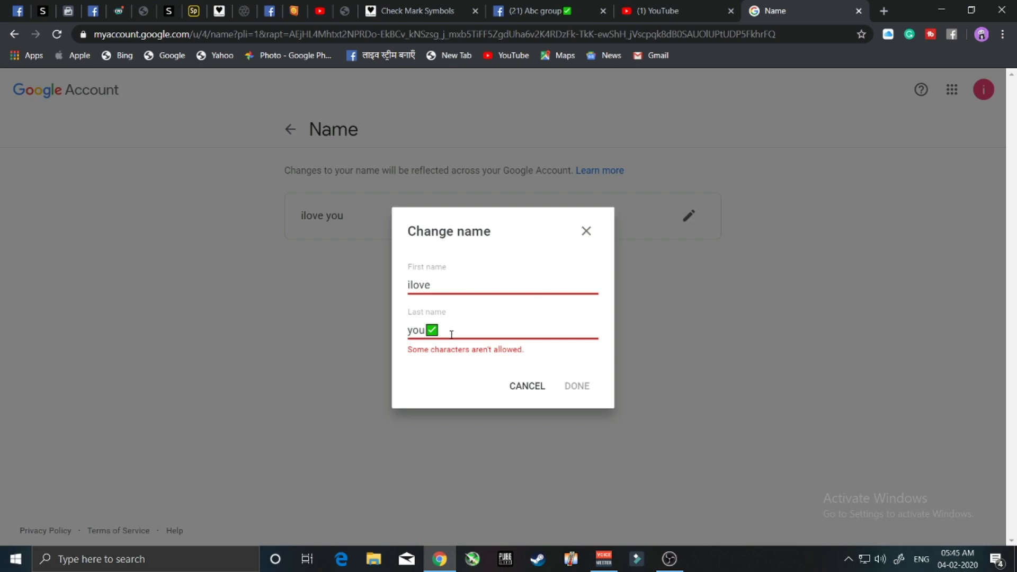
pyautogui.click(529, 390)
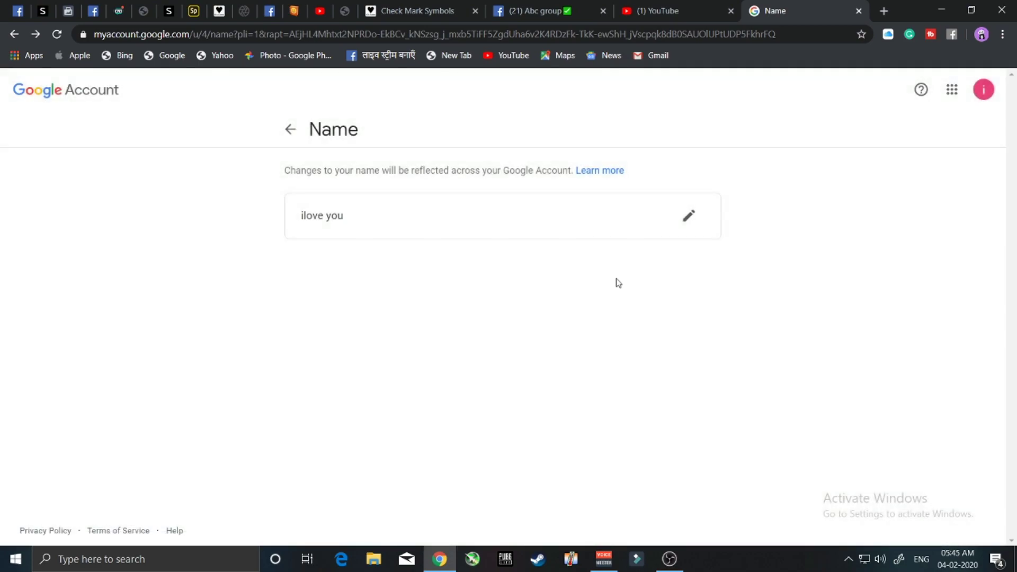
# Return to the Facebook group page and examine the check mark in the group's name.
pyautogui.hotkey('ctrl', 'shift', 'Tab')
pyautogui.hotkey('ctrl', 'shift', 'Tab')
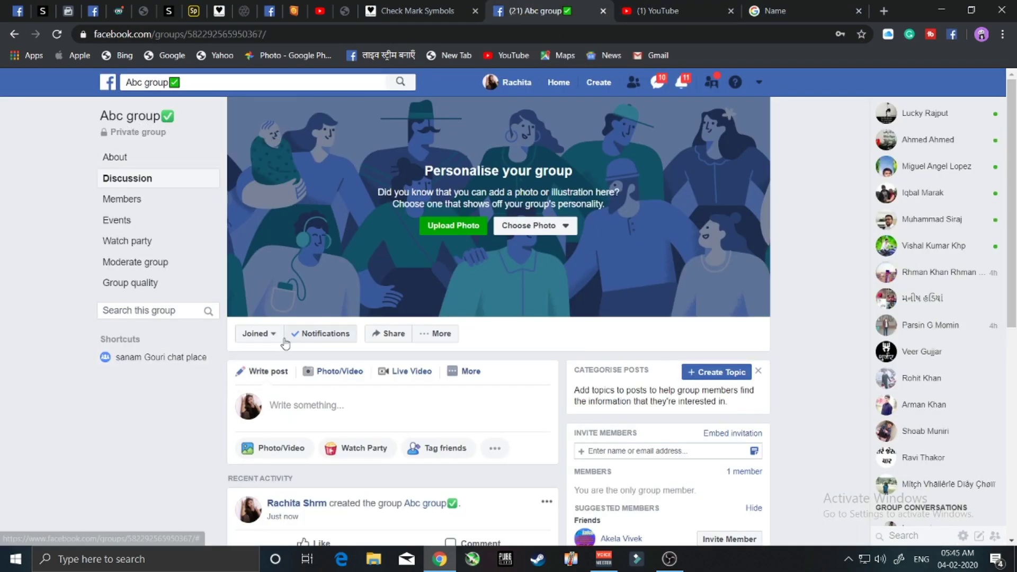
pyautogui.moveTo(156, 130)
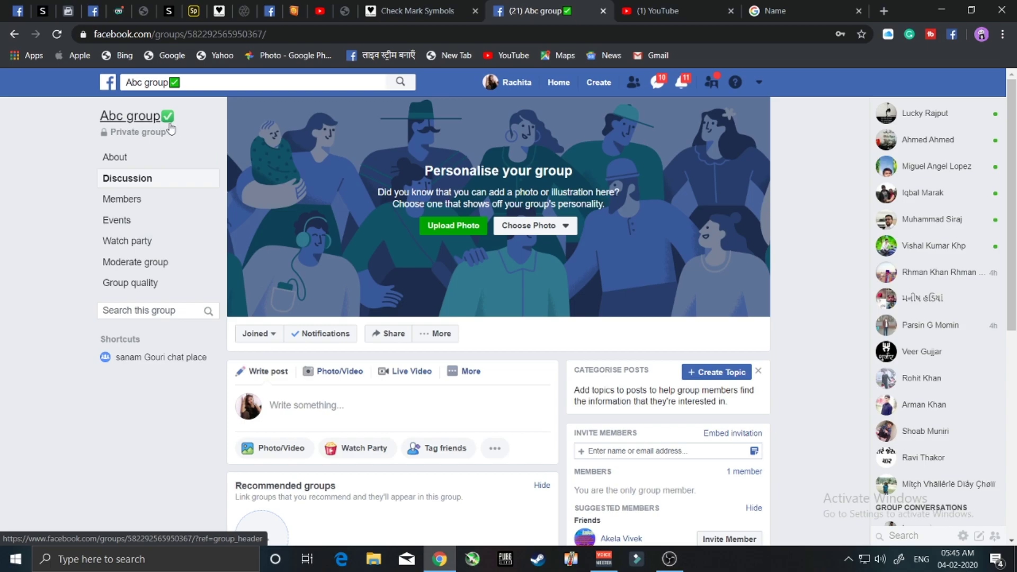
pyautogui.click(667, 7)
pyautogui.scroll(-5, 401, 385)
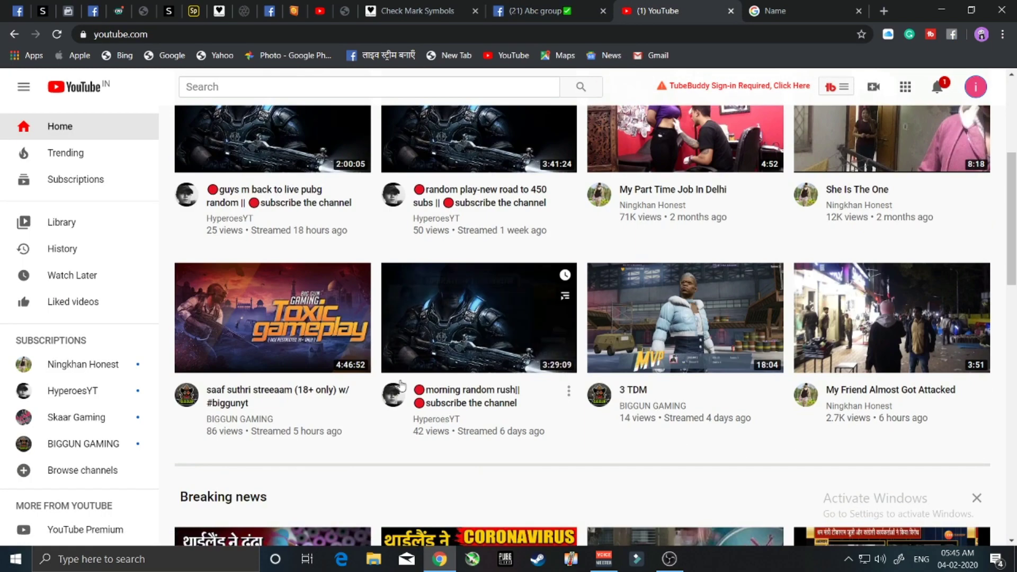
pyautogui.scroll(-6, 401, 385)
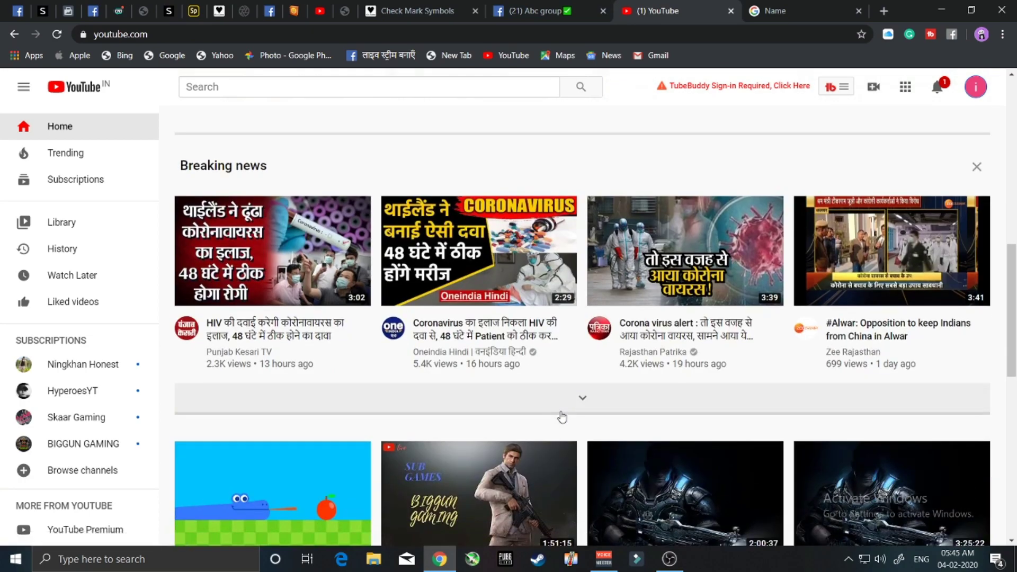
pyautogui.click(525, 7)
pyautogui.click(435, 6)
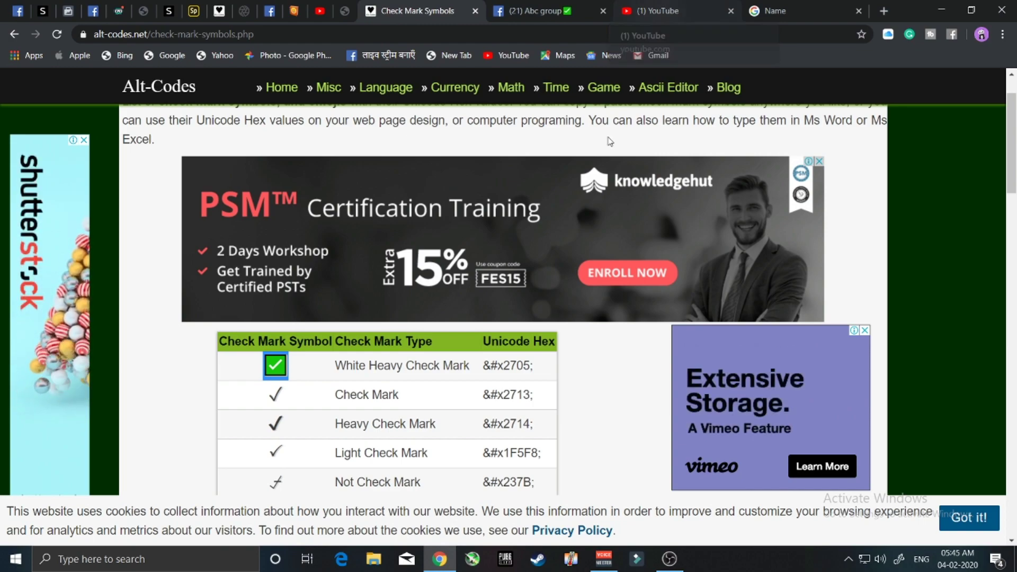
pyautogui.click(783, 7)
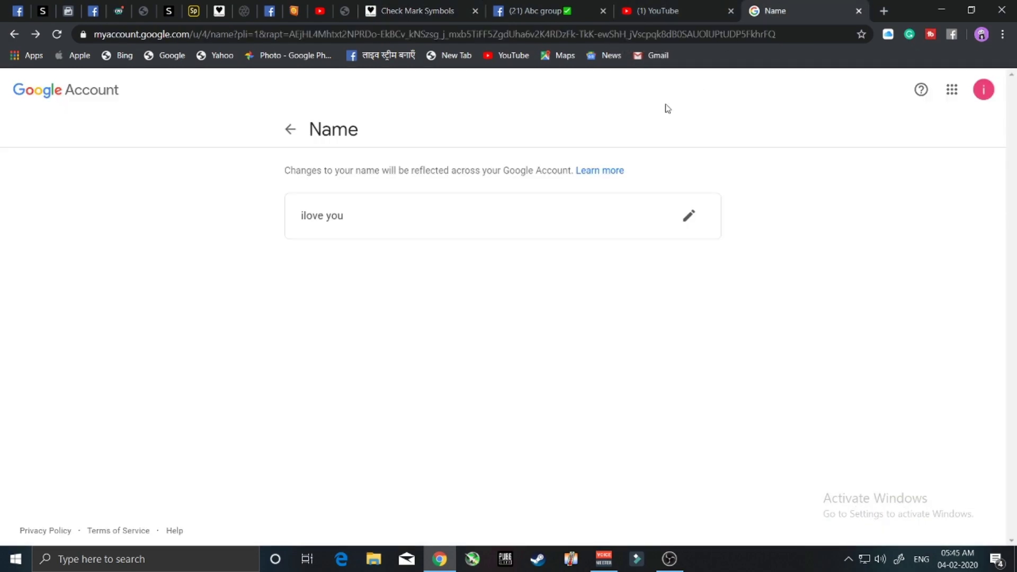
pyautogui.click(658, 10)
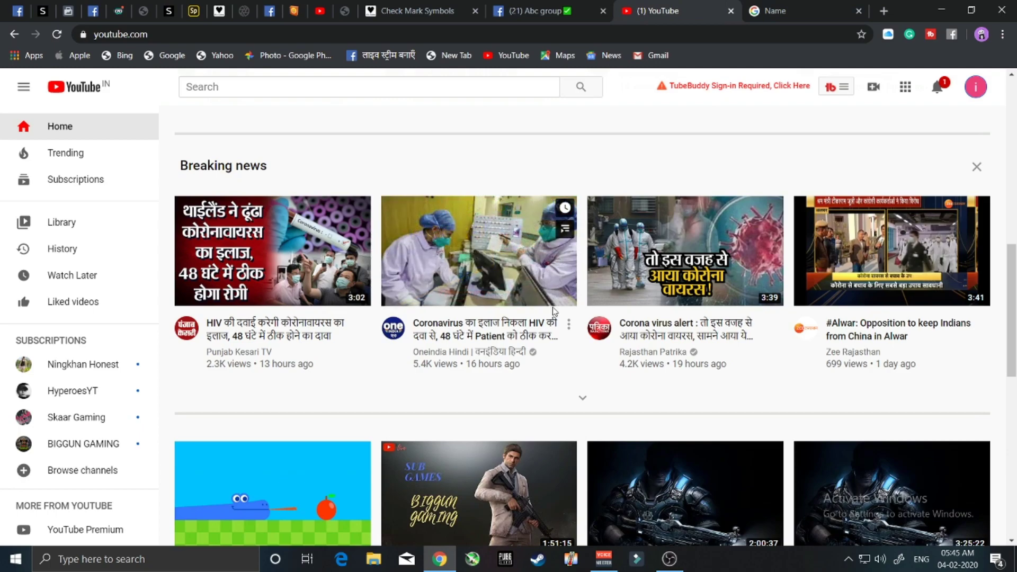